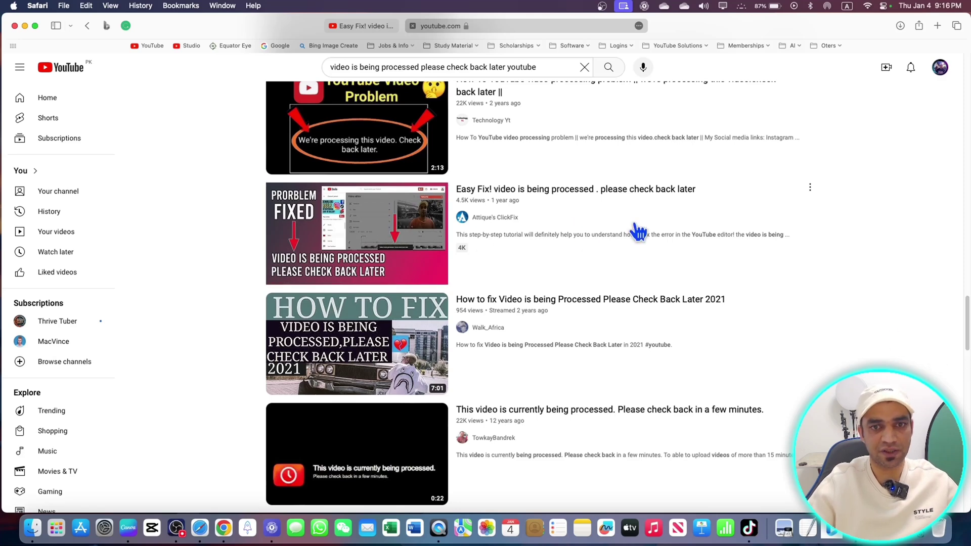
# Step: Switch to the 'Easy Fix! video is being processed' tutorial and browse its player and comments
pyautogui.moveTo(490, 199)
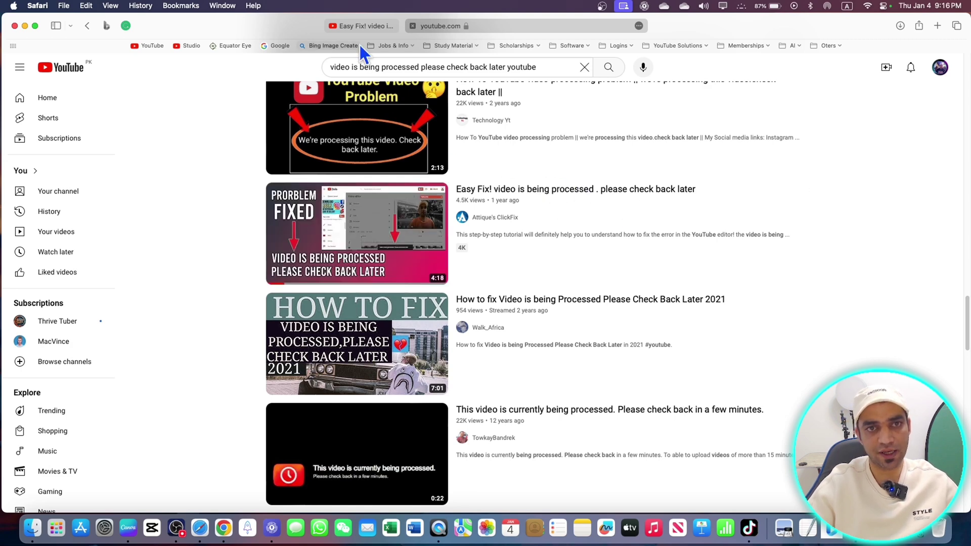
pyautogui.click(384, 26)
pyautogui.scroll(-2, 428, 167)
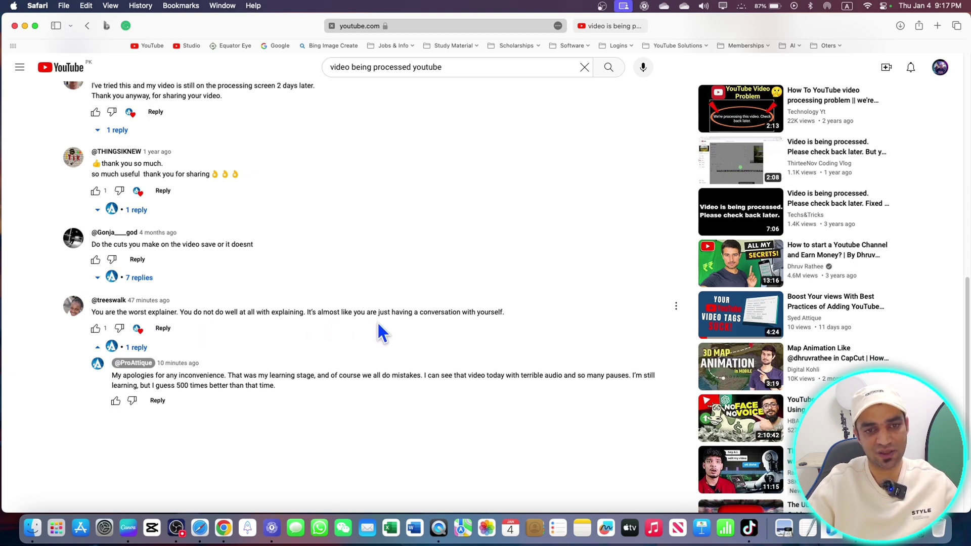
pyautogui.scroll(1, 471, 334)
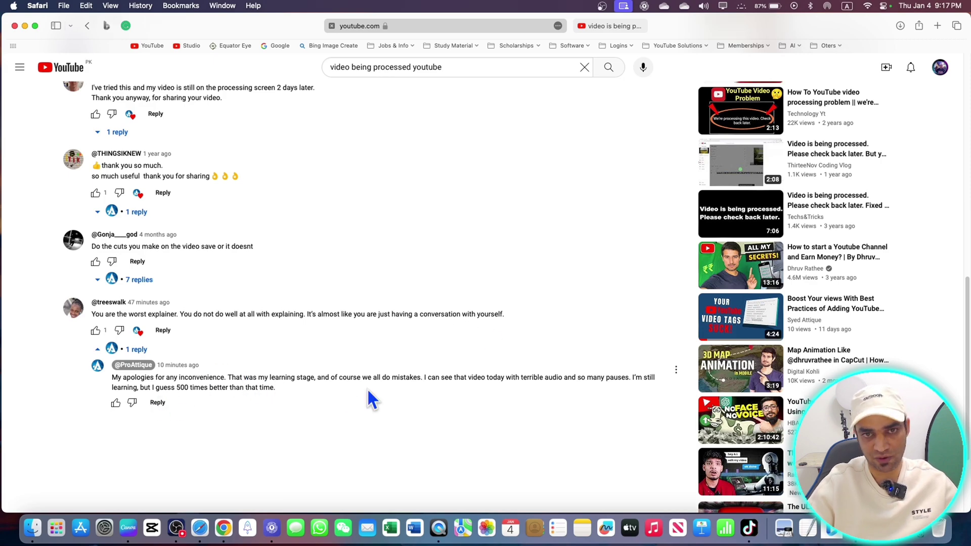
pyautogui.scroll(15, 368, 391)
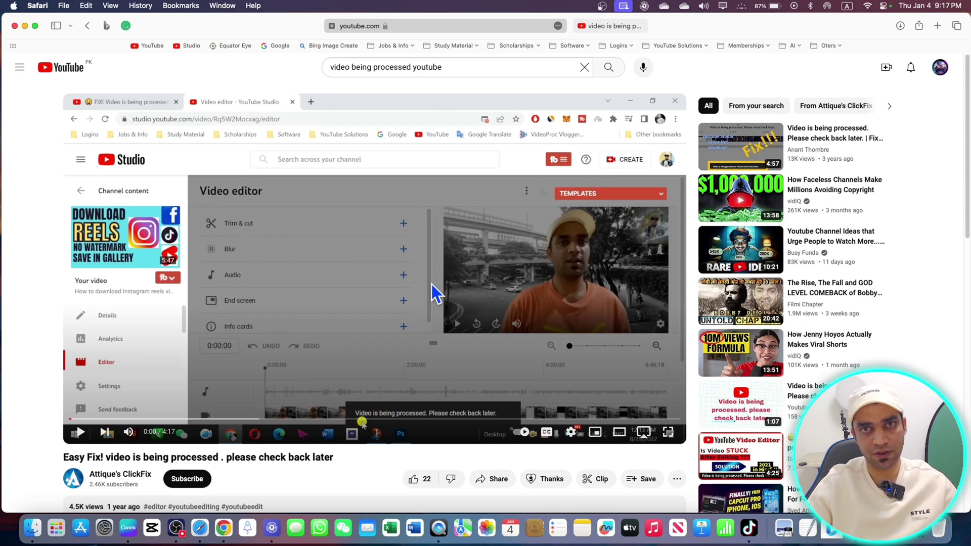
pyautogui.scroll(-1, 313, 289)
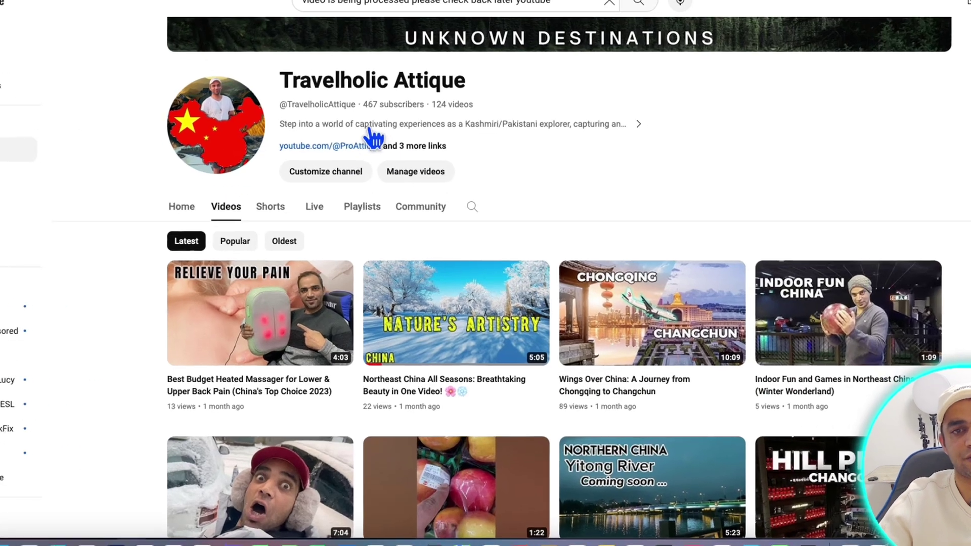
# Step: Open the details page of the 'Fruits prices in a local market of Changchun China' video
pyautogui.scroll(-5, 440, 394)
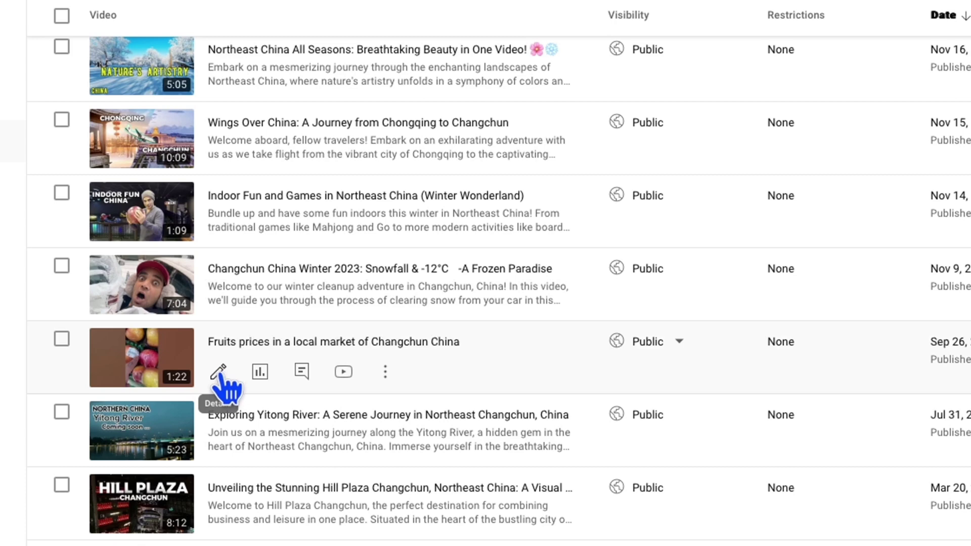
pyautogui.click(218, 385)
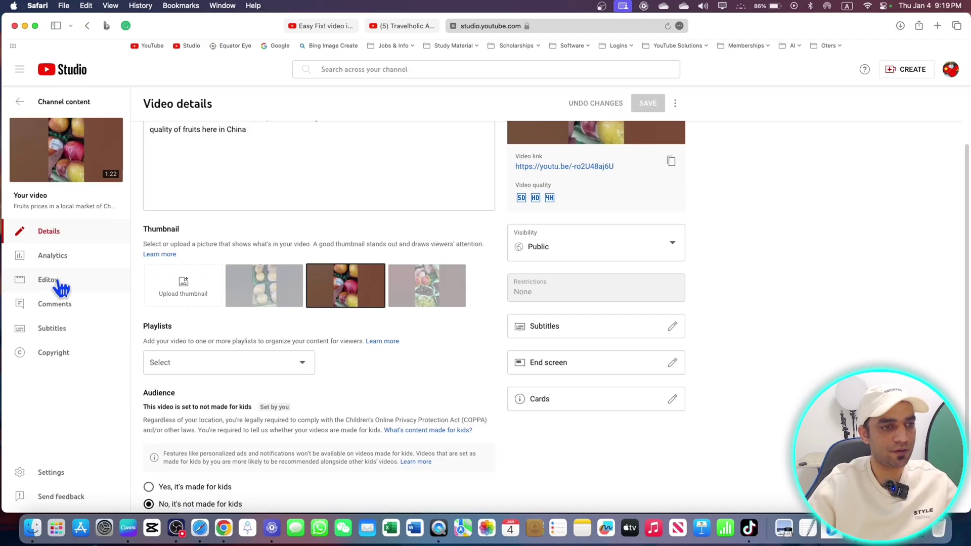
# Step: In the editor's Trim & cut, add Cut 1 from 0:16:49 to 0:19:47
pyautogui.click(52, 283)
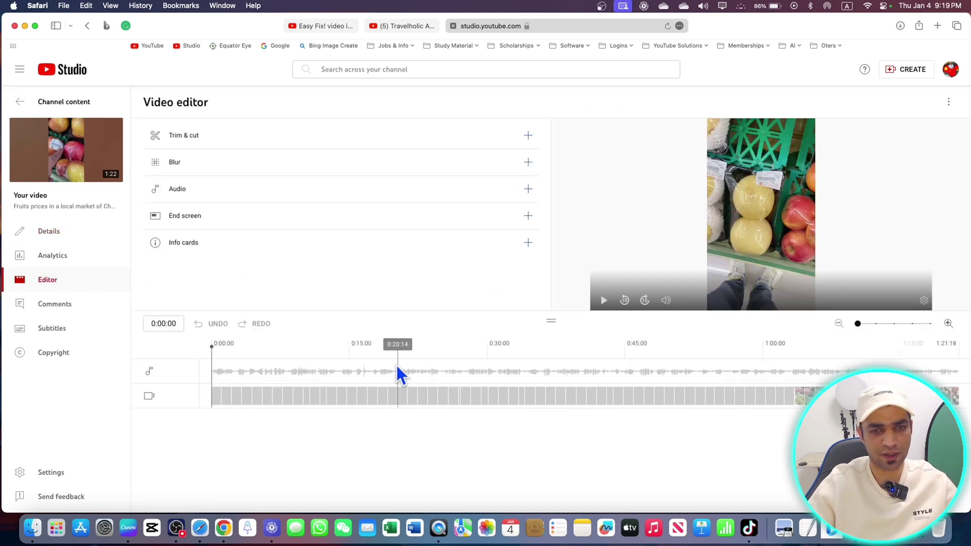
pyautogui.click(367, 374)
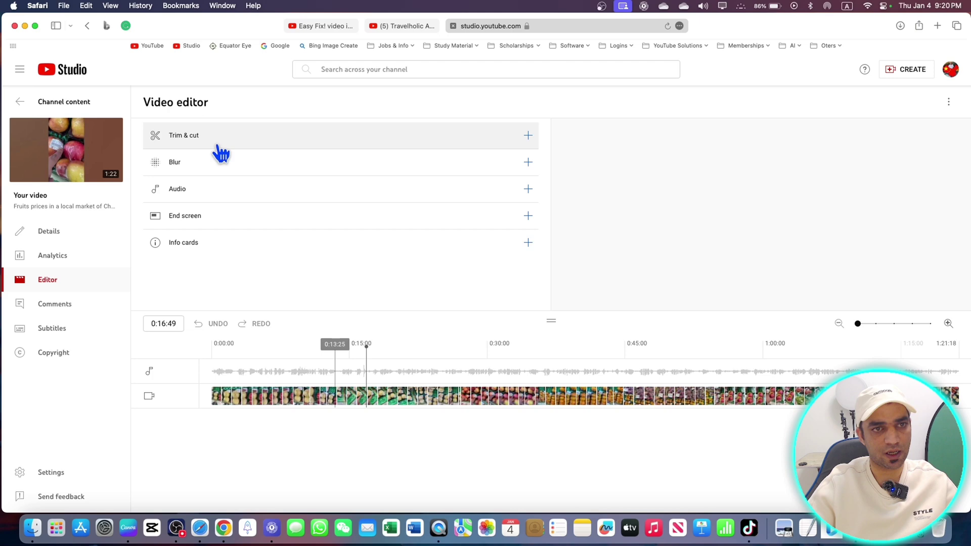
pyautogui.click(187, 144)
pyautogui.click(174, 133)
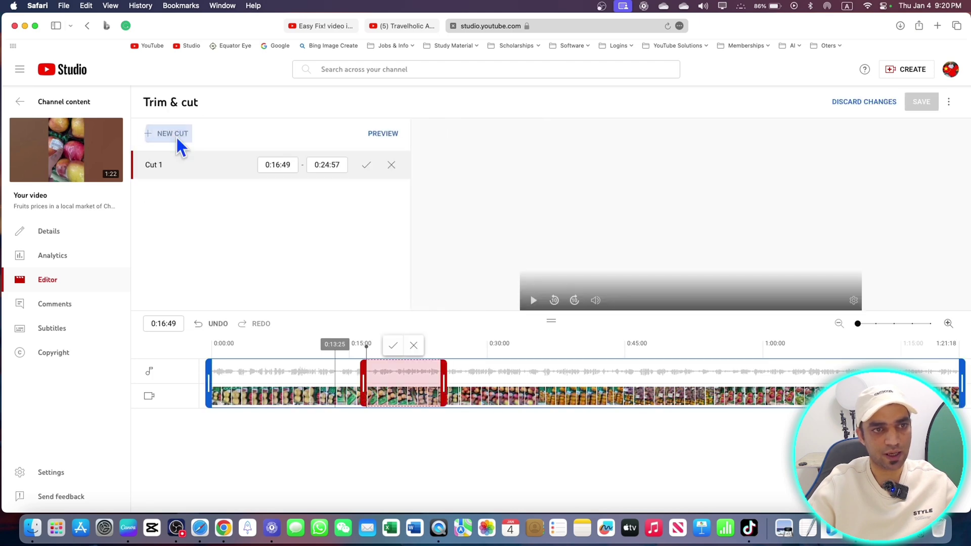
pyautogui.moveTo(444, 383); pyautogui.dragTo(395, 381)
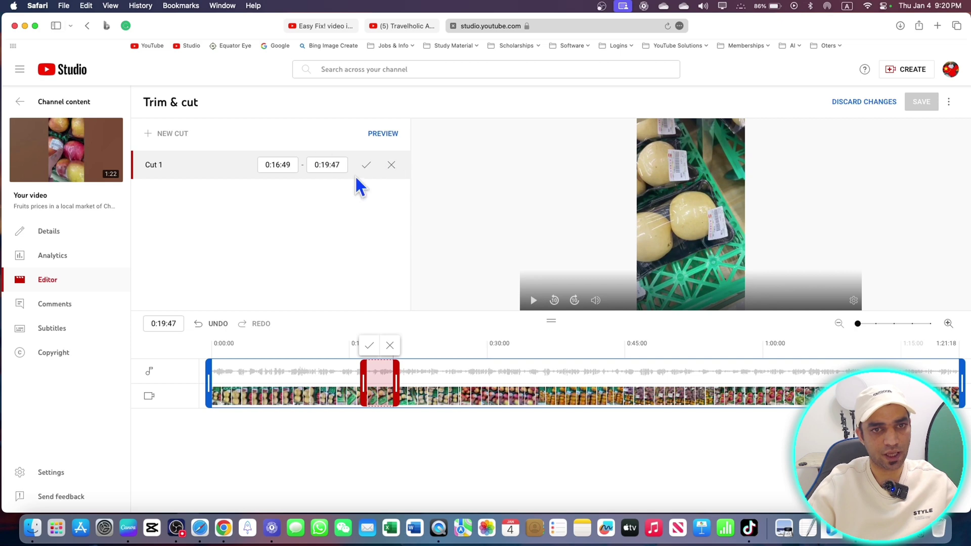
pyautogui.click(366, 165)
# Step: Add Cut 2 from about 0:44:42 to 0:52:56 and save the trimmed video
pyautogui.click(161, 134)
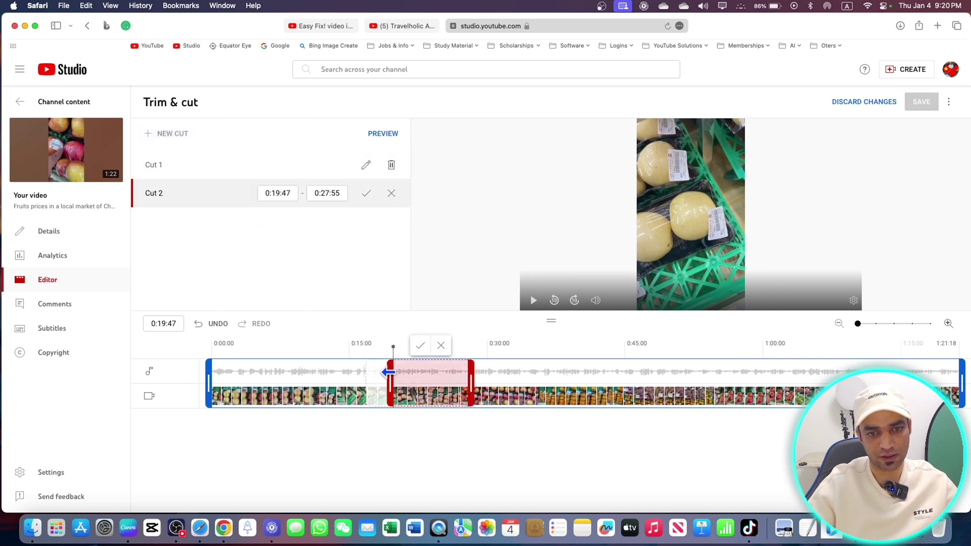
pyautogui.moveTo(388, 373); pyautogui.dragTo(698, 377)
pyautogui.click(367, 194)
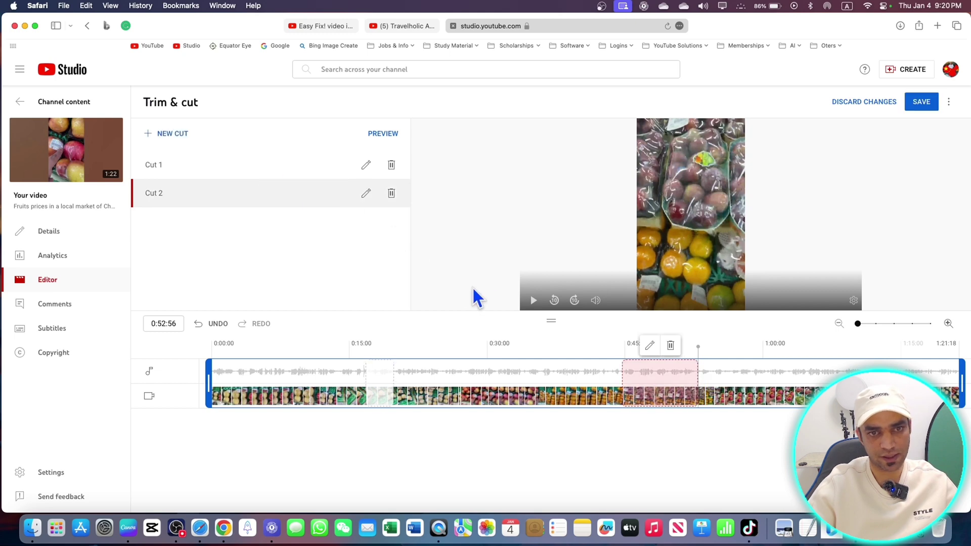
pyautogui.click(927, 106)
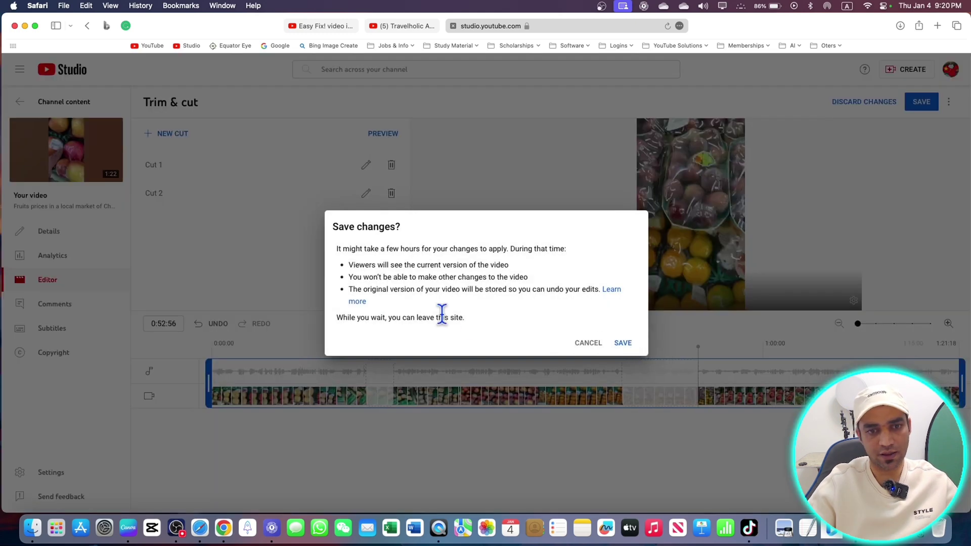
pyautogui.click(625, 343)
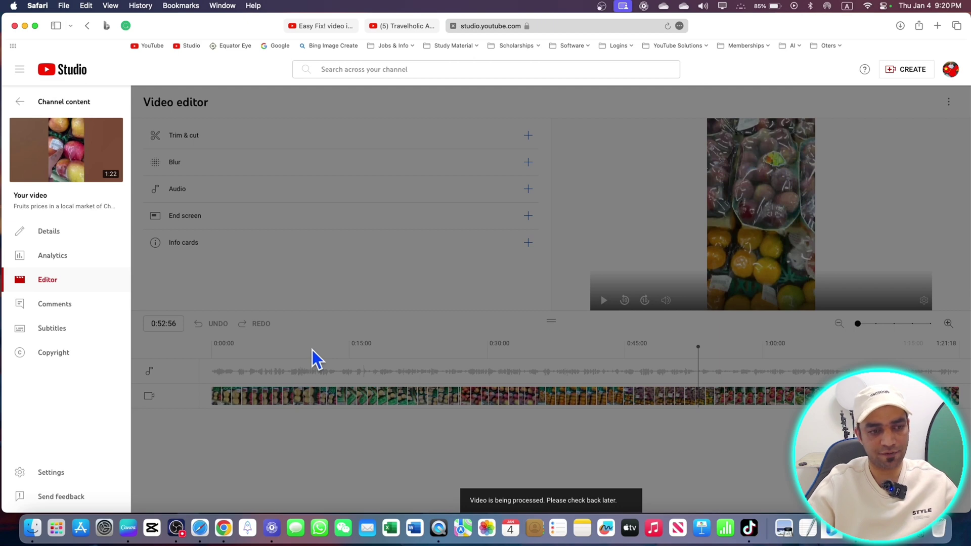
pyautogui.hotkey('ctrl', 'shift', 'Tab')
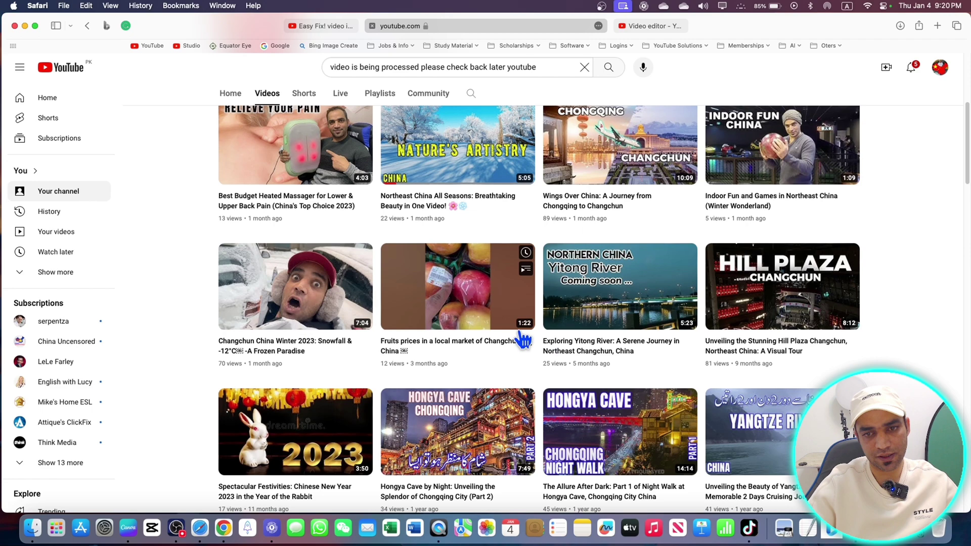
pyautogui.click(941, 68)
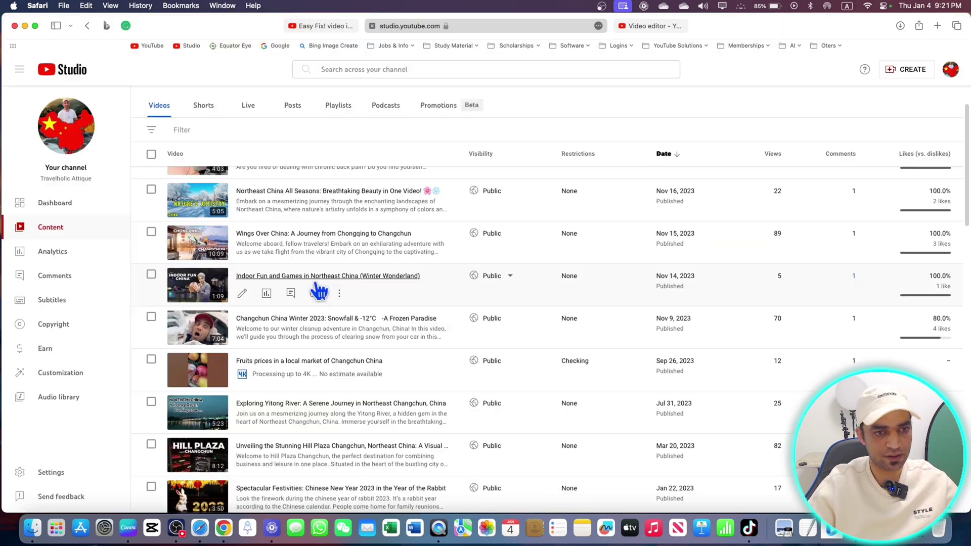
pyautogui.scroll(-1, 303, 314)
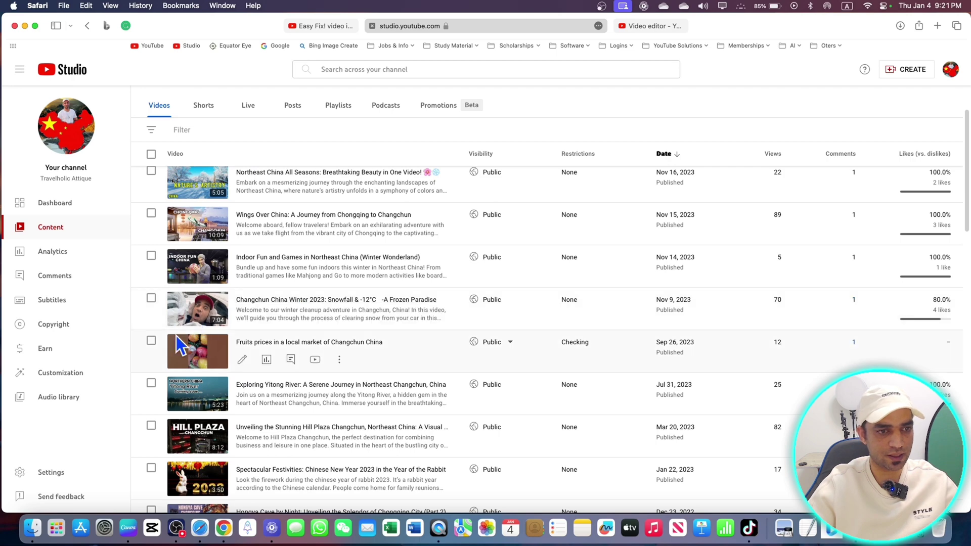
pyautogui.click(157, 354)
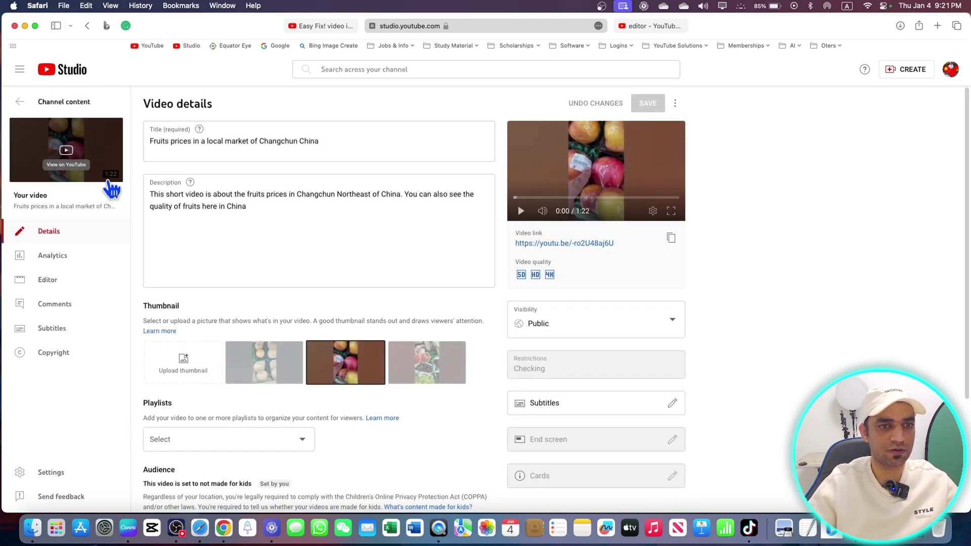
pyautogui.click(46, 283)
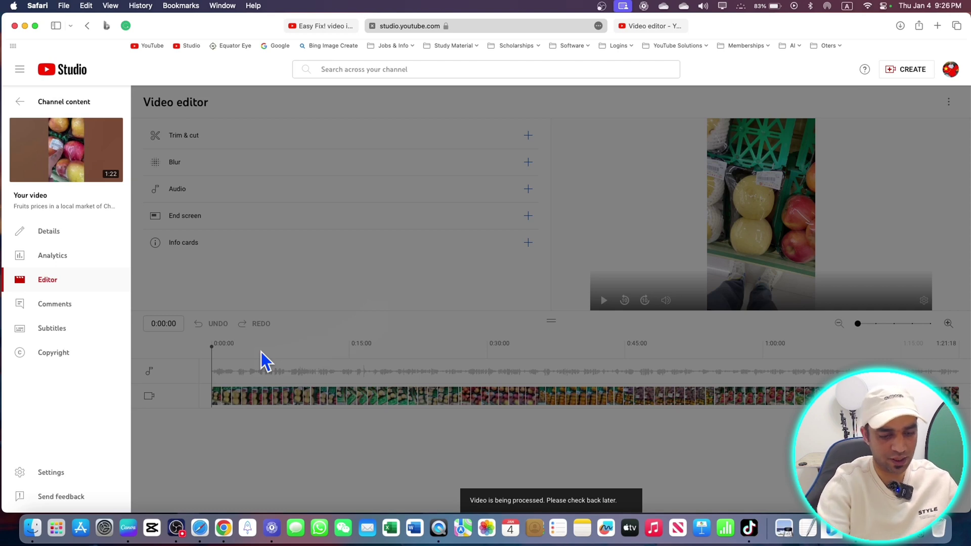
# Step: Capture a screenshot of the stuck editor and select the feedback description text
pyautogui.press('super+shift+5')
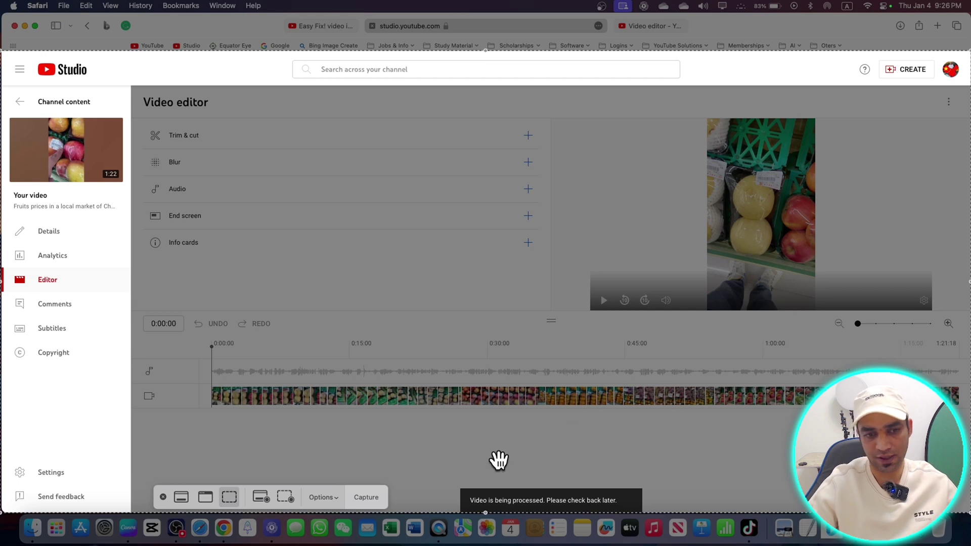
pyautogui.click(368, 498)
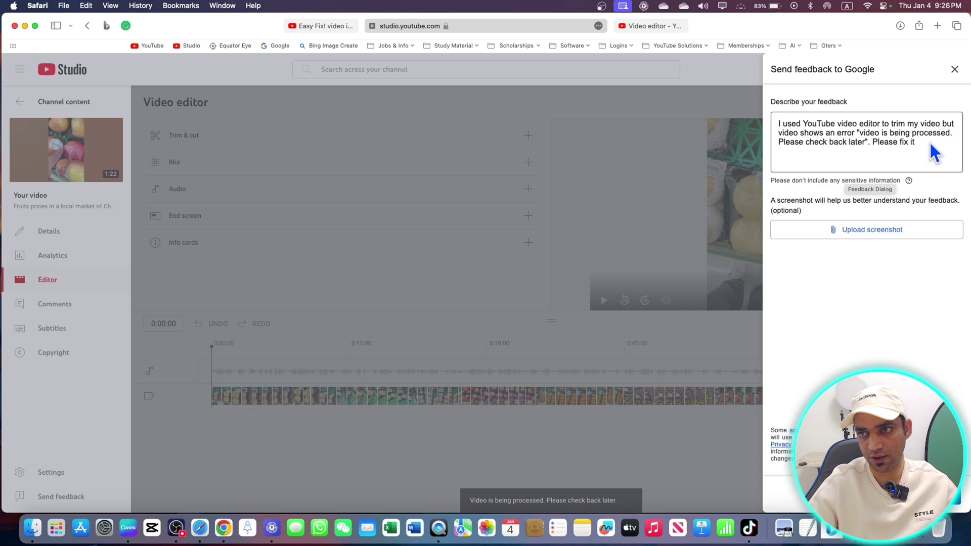
pyautogui.moveTo(930, 144); pyautogui.dragTo(757, 108)
# Step: Attach the new editor screenshot from Downloads to the feedback report for markup
pyautogui.click(860, 233)
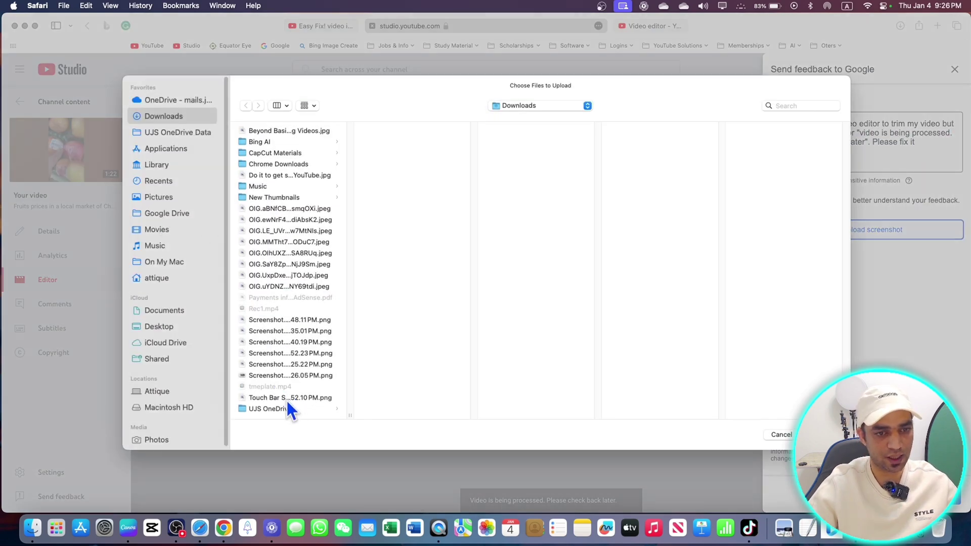
pyautogui.click(288, 375)
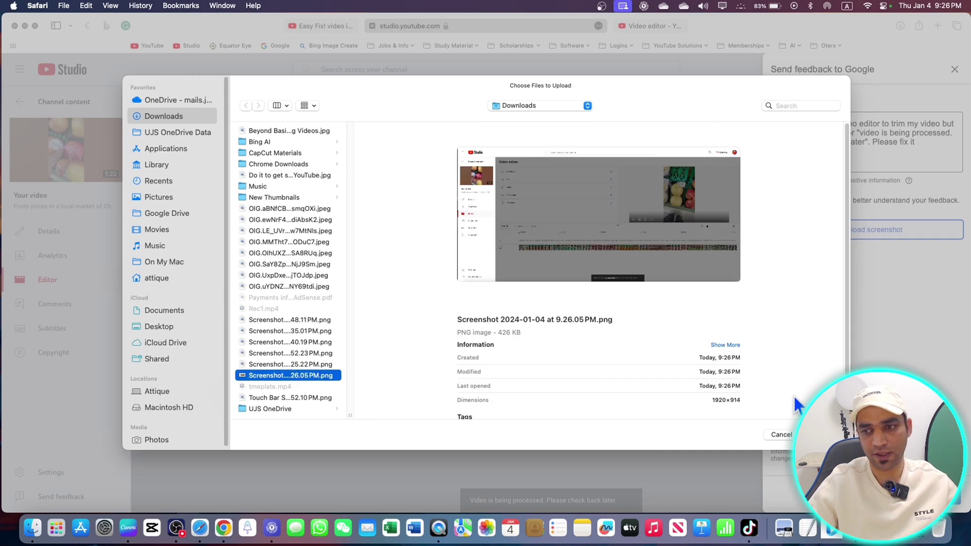
pyautogui.click(822, 435)
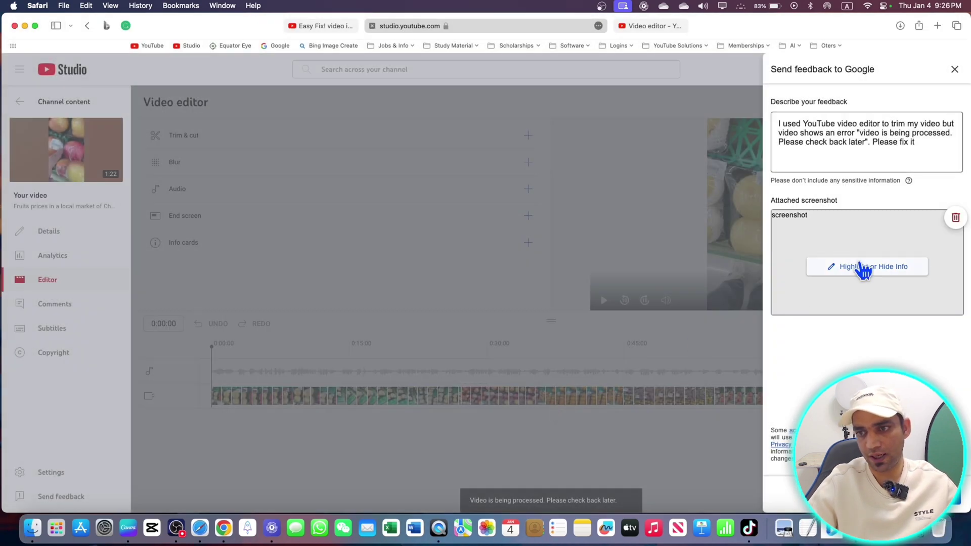
pyautogui.click(863, 268)
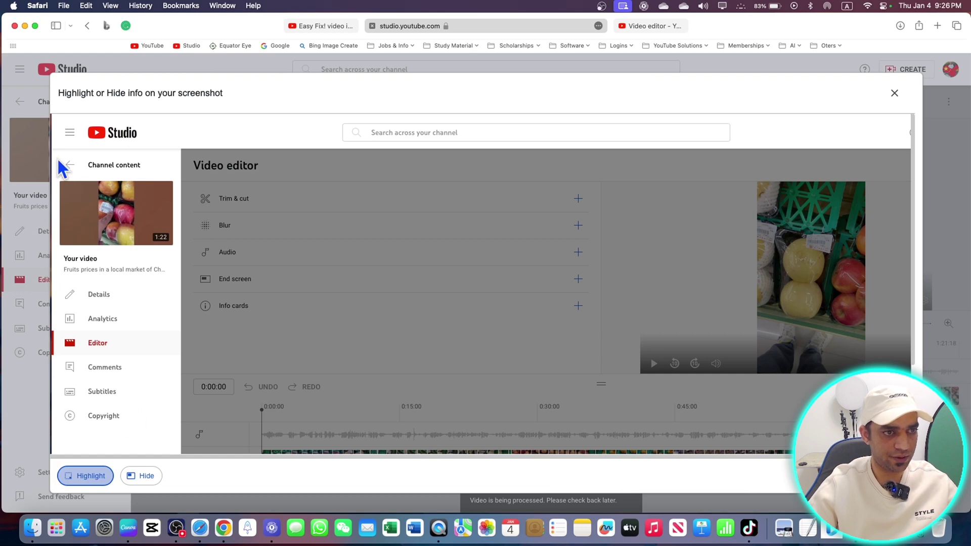
# Step: Highlight the Your video card, Editor section, processing message and Channel content card, then finish markup
pyautogui.moveTo(75, 209); pyautogui.dragTo(188, 274)
pyautogui.moveTo(60, 329); pyautogui.dragTo(146, 354)
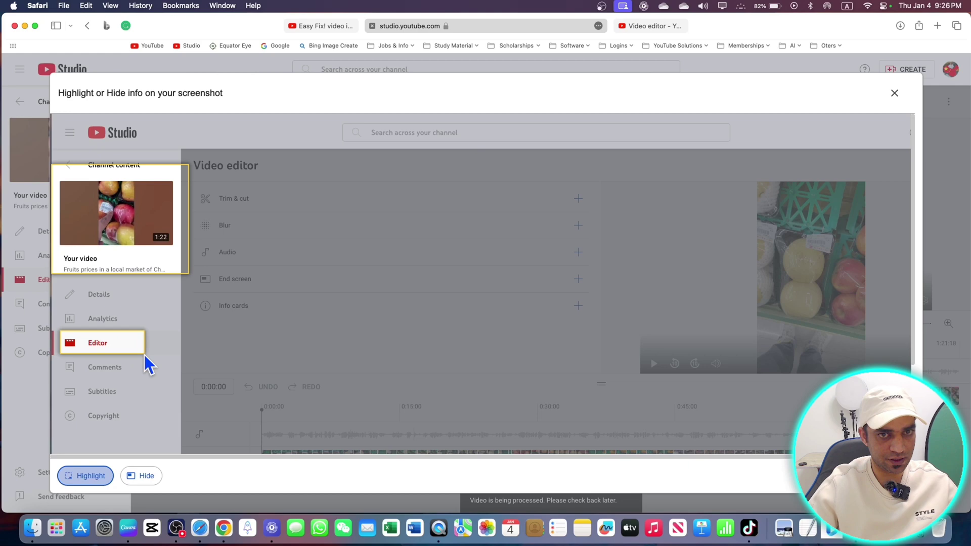
pyautogui.scroll(-5, 516, 351)
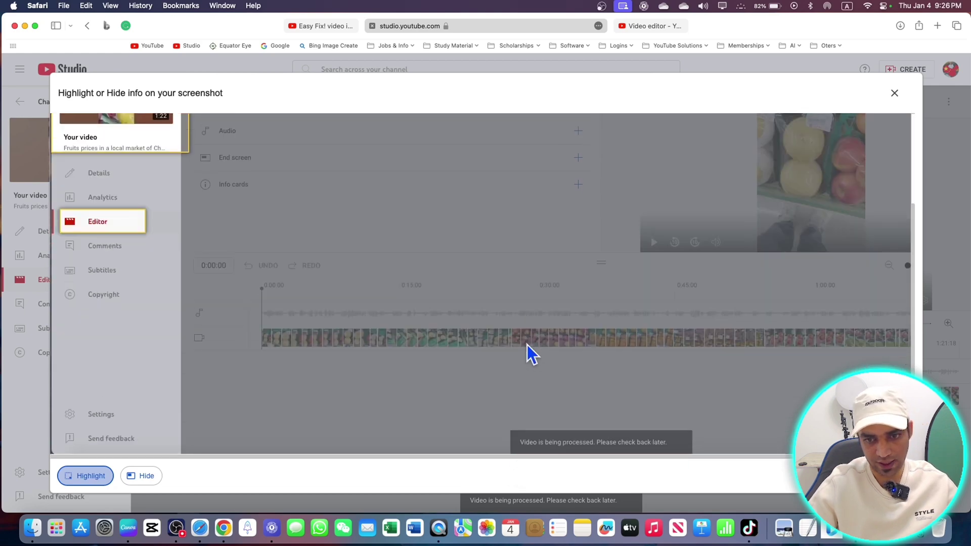
pyautogui.moveTo(508, 424); pyautogui.dragTo(703, 451)
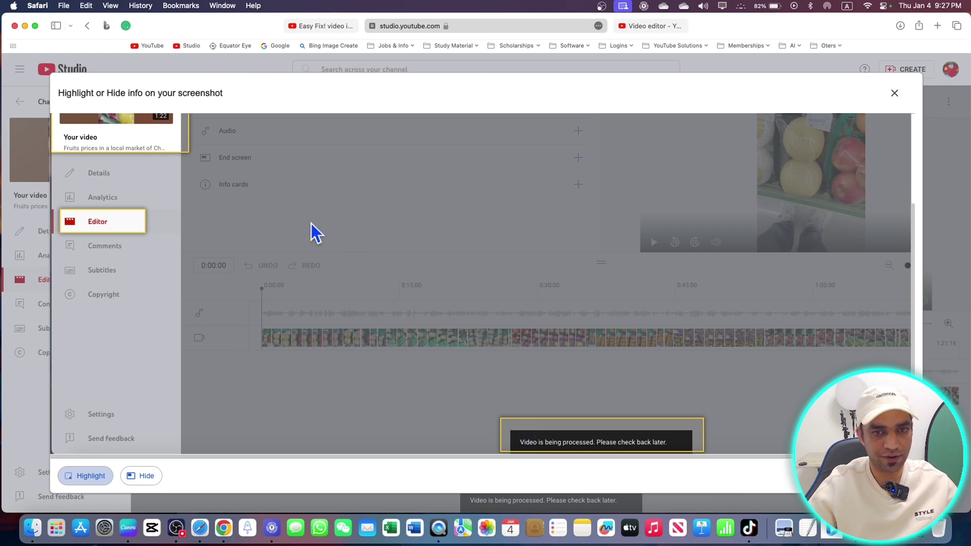
pyautogui.scroll(5, 69, 254)
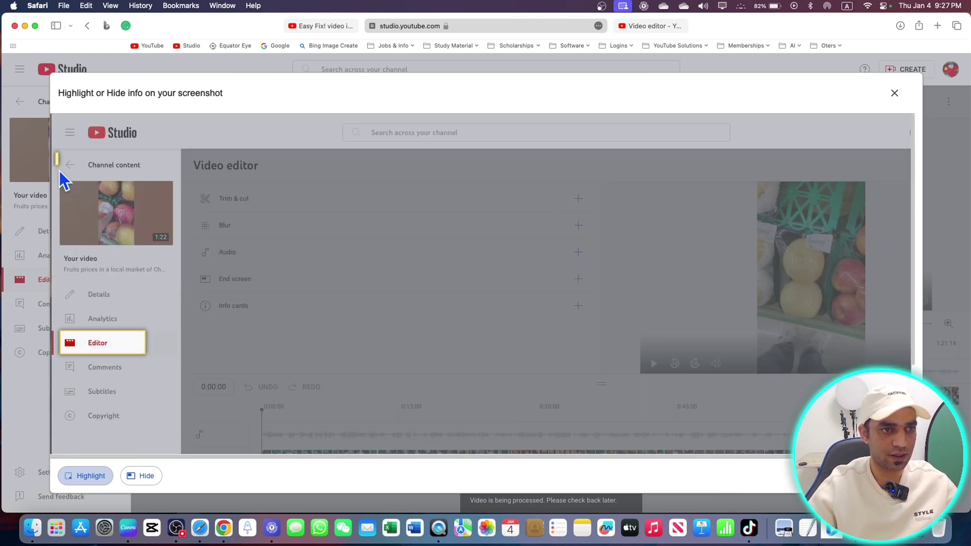
pyautogui.moveTo(59, 171); pyautogui.dragTo(177, 255)
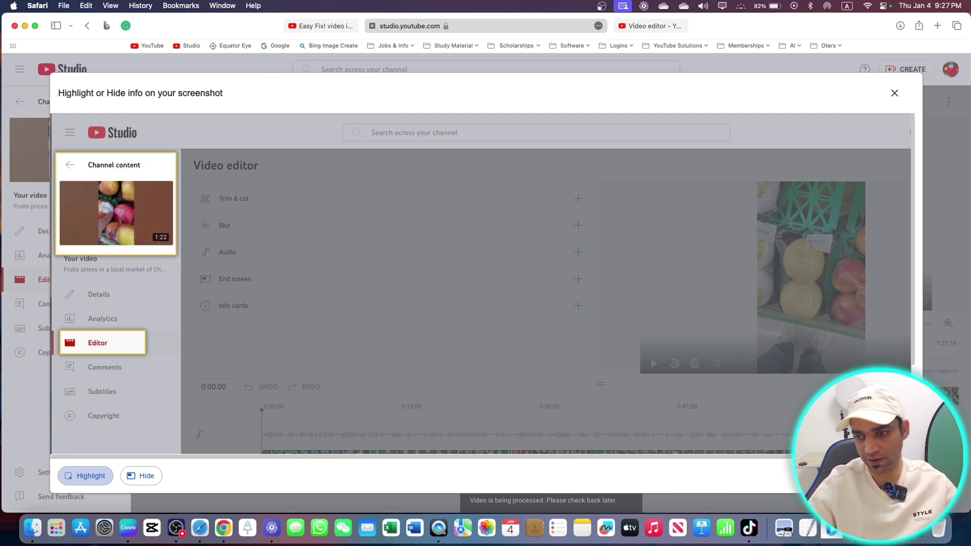
pyautogui.click(888, 476)
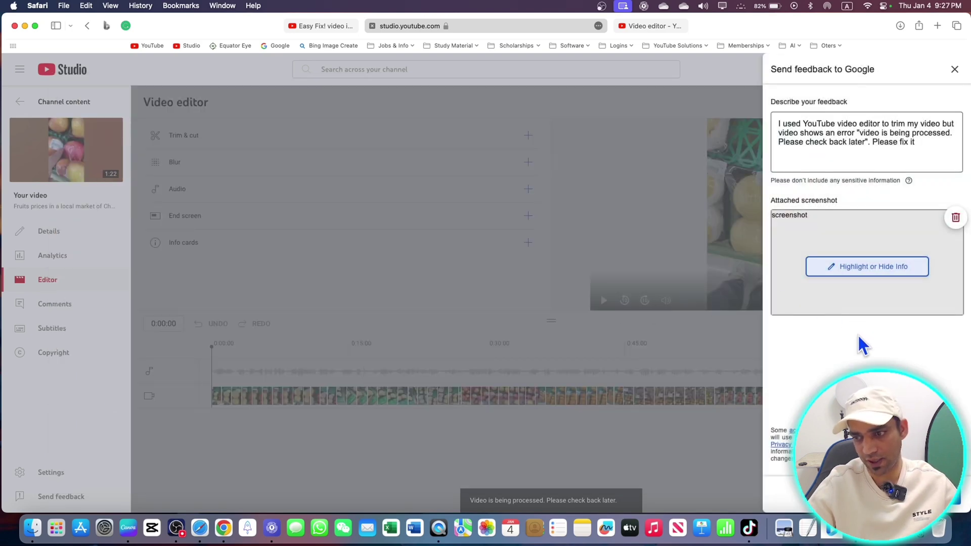
# Step: Send the feedback report, dismiss the confirmation, and go back to the Channel content list
pyautogui.click(936, 498)
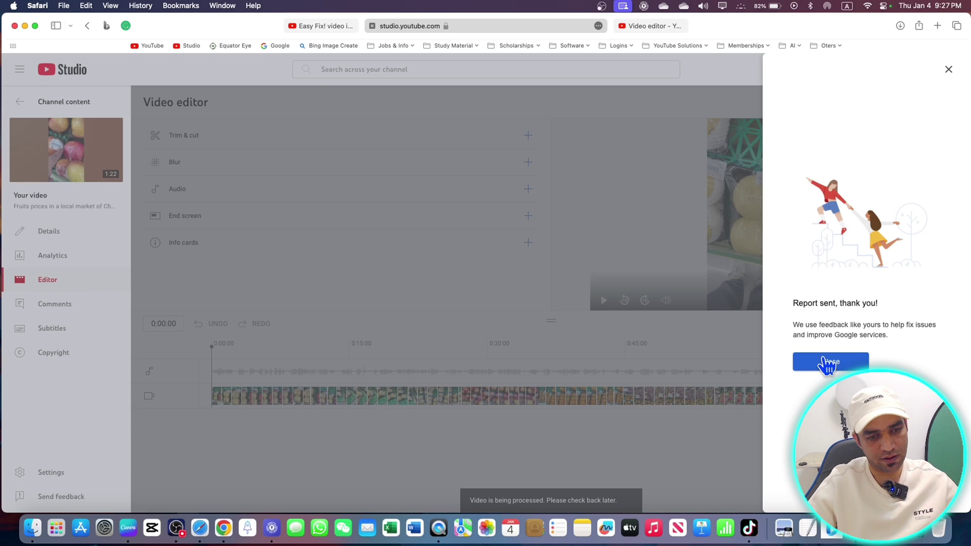
pyautogui.click(830, 362)
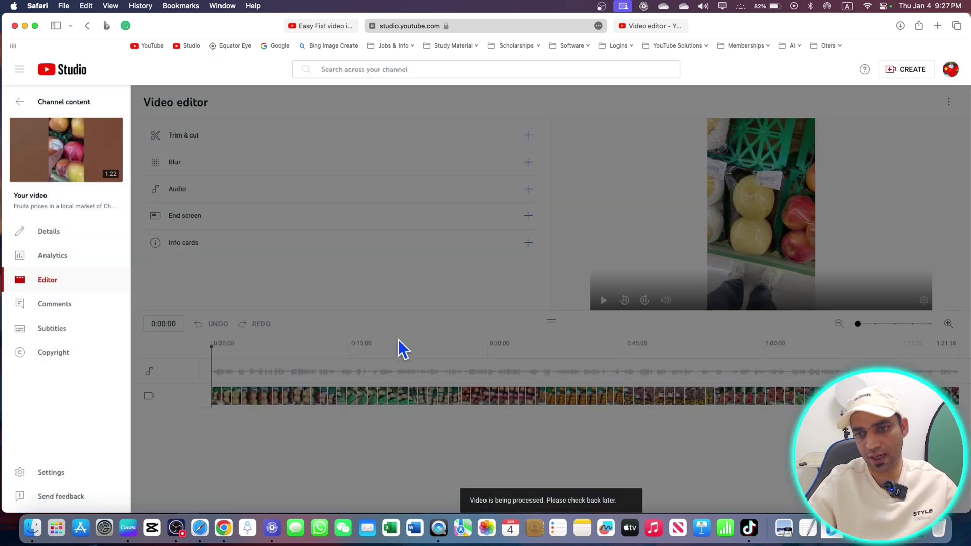
pyautogui.click(21, 104)
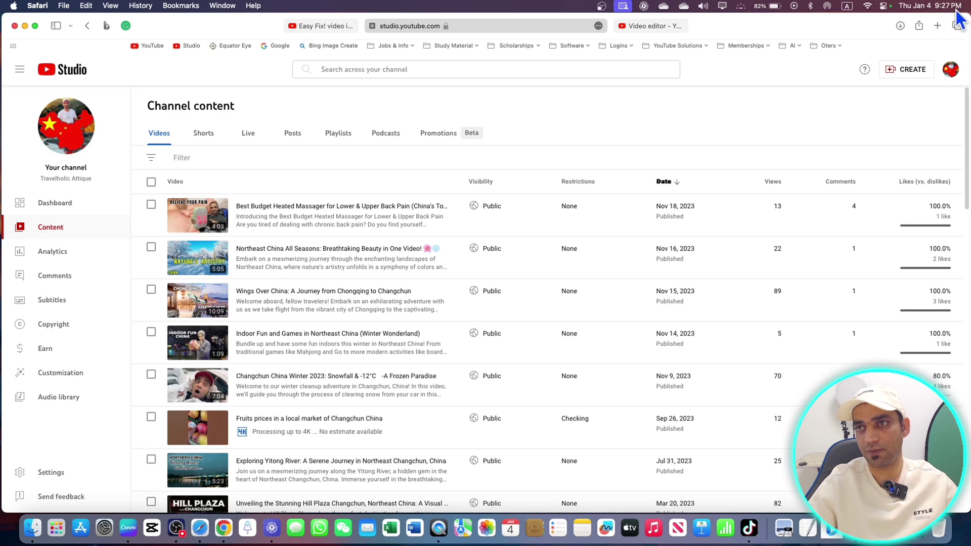
# Step: Reload the content list, then open the Fruits prices video in the video editor
pyautogui.moveTo(768, 190)
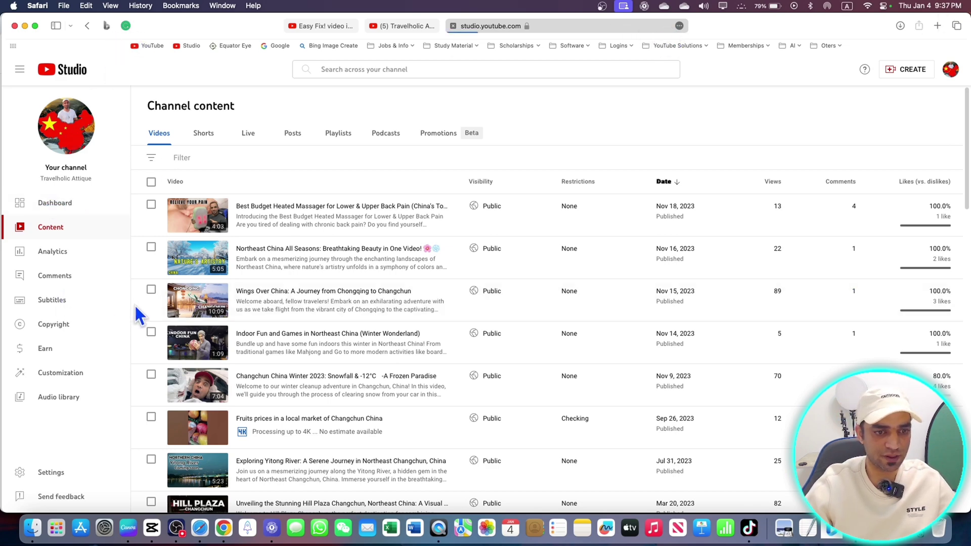
pyautogui.press('super+r')
pyautogui.scroll(-1, 246, 291)
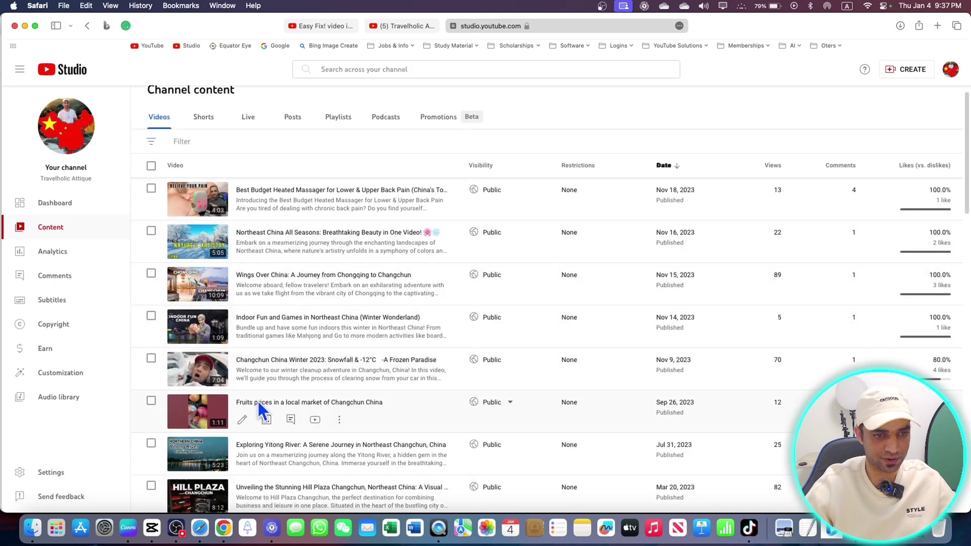
pyautogui.click(213, 423)
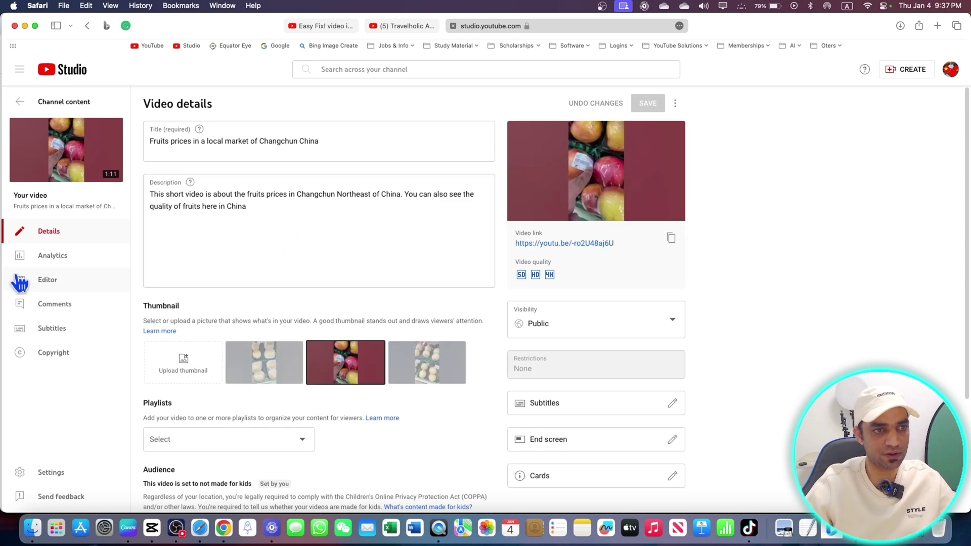
pyautogui.click(51, 282)
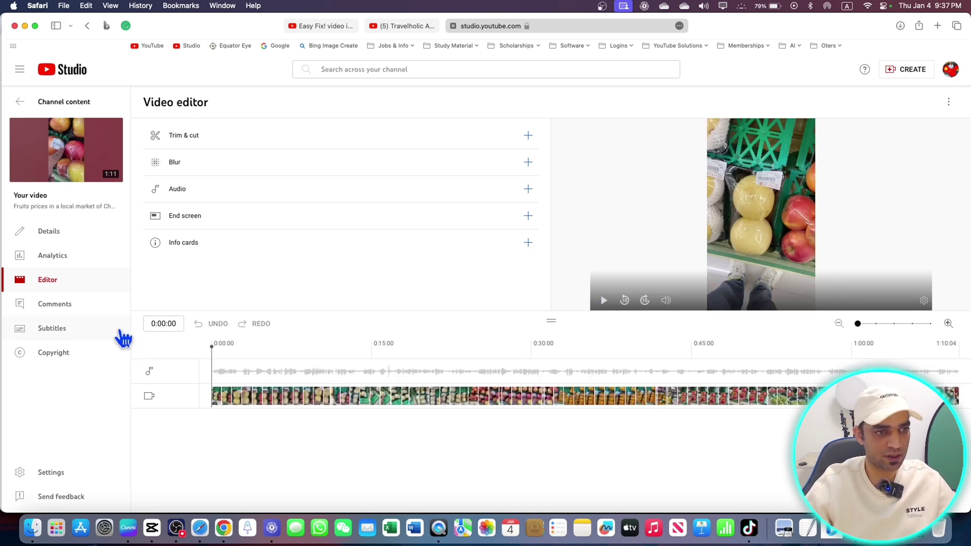
# Step: Open the Trim & cut tool for the Fruits prices video
pyautogui.click(251, 147)
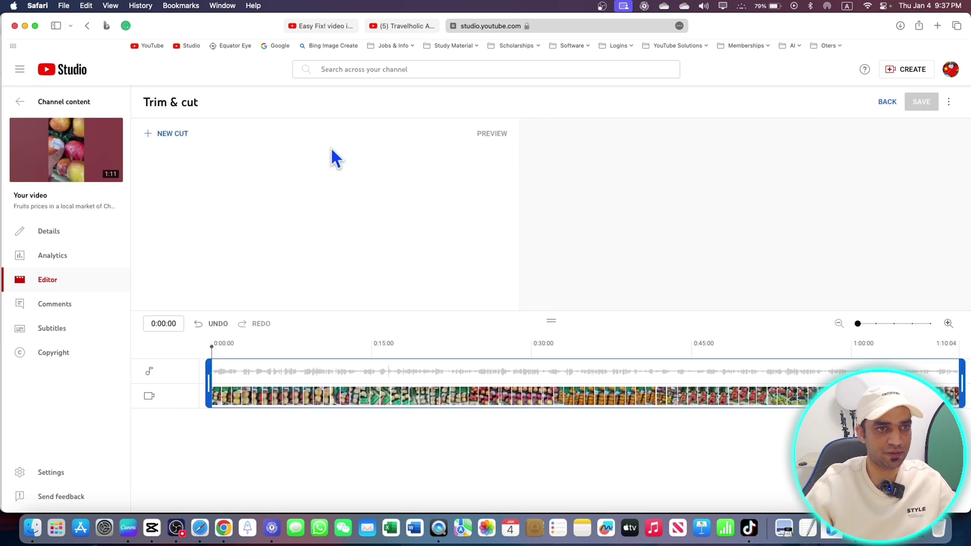